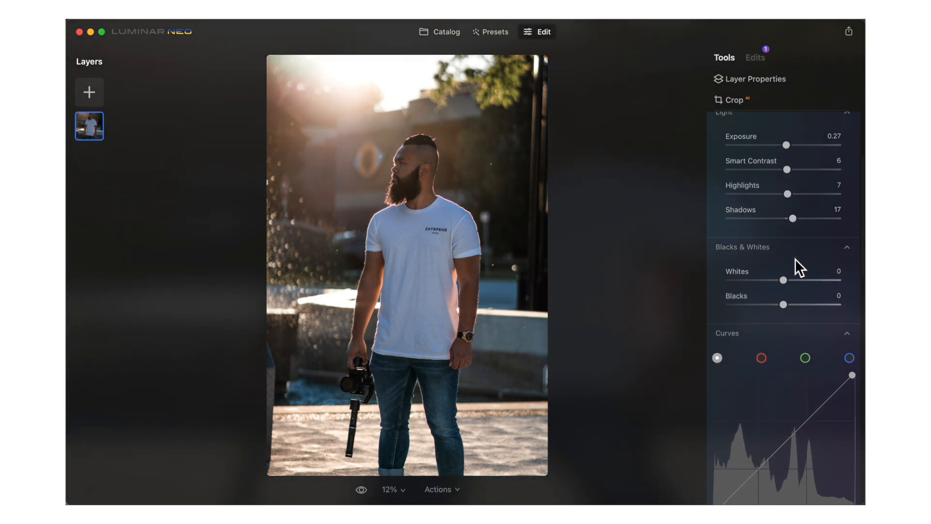
# Step: Open the Relight tool and adjust the Brightness Near slider to about 62
pyautogui.scroll(-5, 785, 315)
pyautogui.click(762, 392)
pyautogui.click(809, 341)
pyautogui.moveTo(809, 341); pyautogui.dragTo(810, 358)
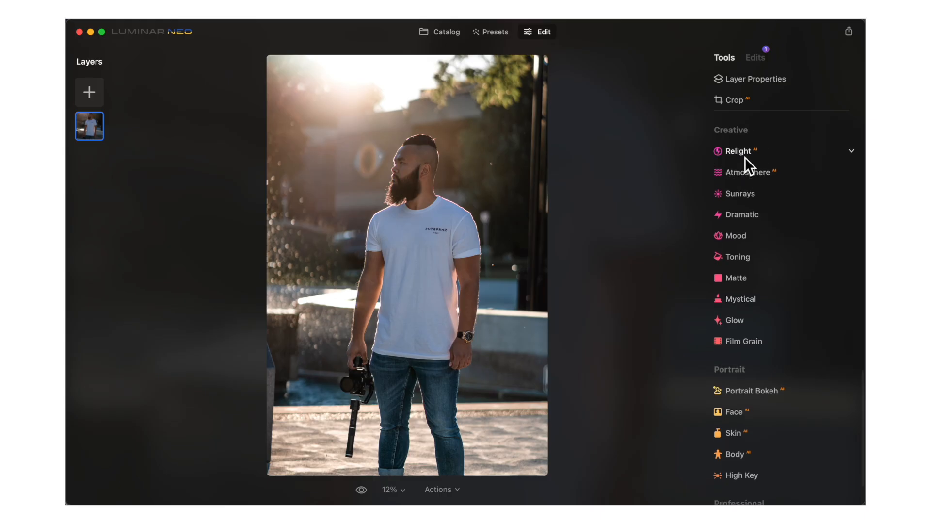
pyautogui.click(745, 156)
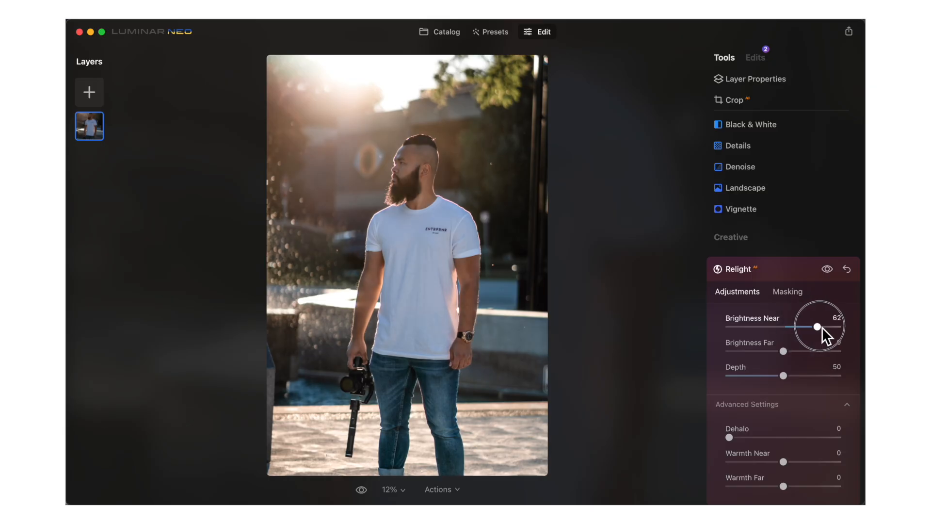
pyautogui.moveTo(825, 315); pyautogui.dragTo(790, 359)
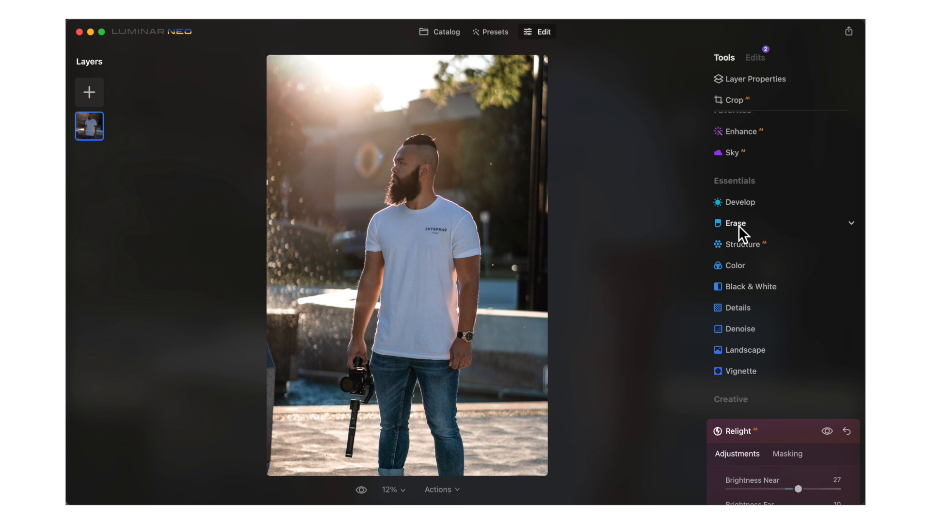
# Step: Open the Erase tool at brush size 10, mark the two bright spots in the background, and erase them
pyautogui.click(738, 224)
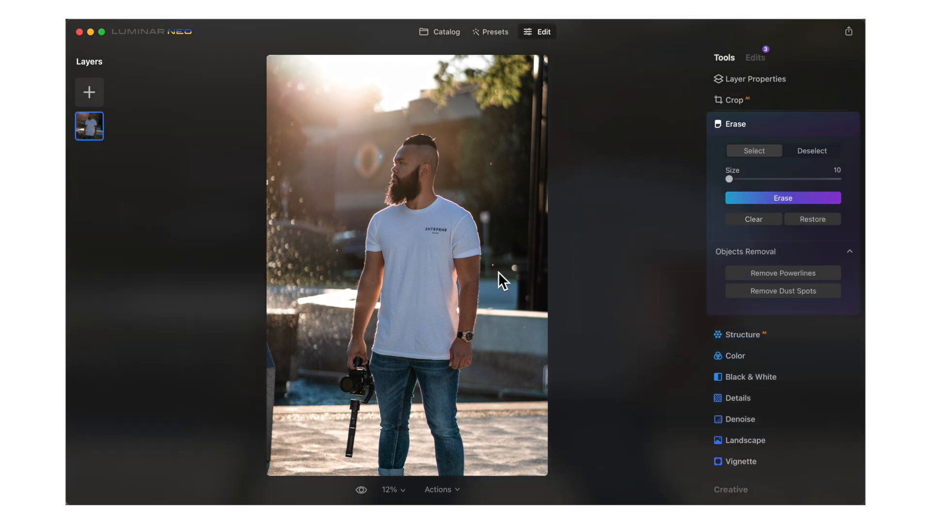
pyautogui.click(494, 267)
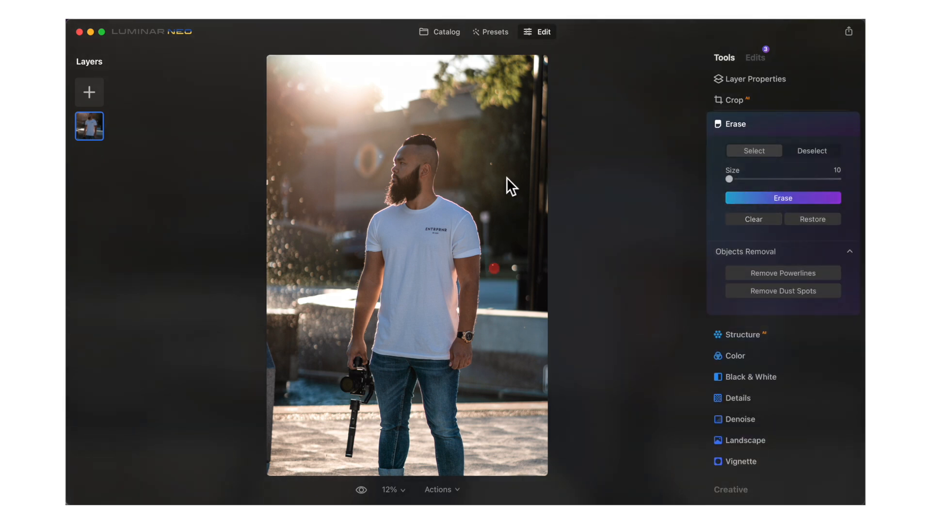
pyautogui.click(492, 165)
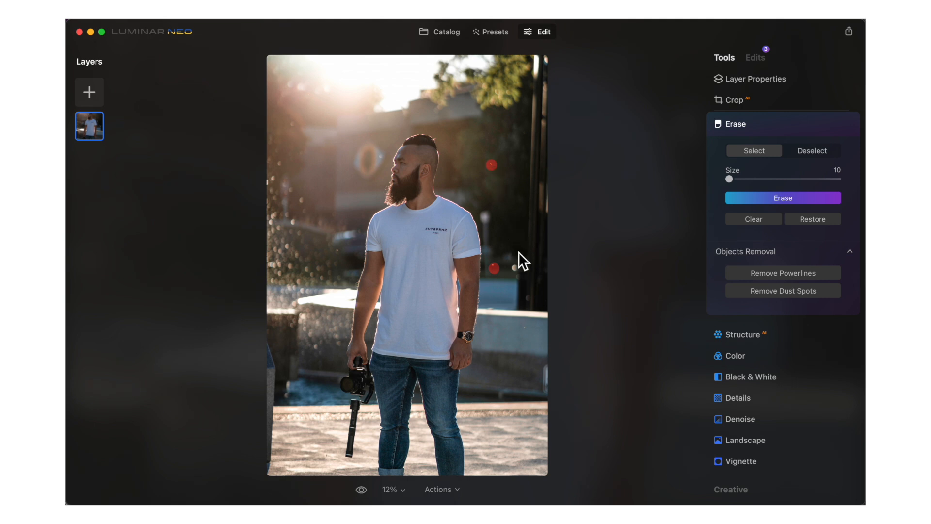
pyautogui.click(798, 199)
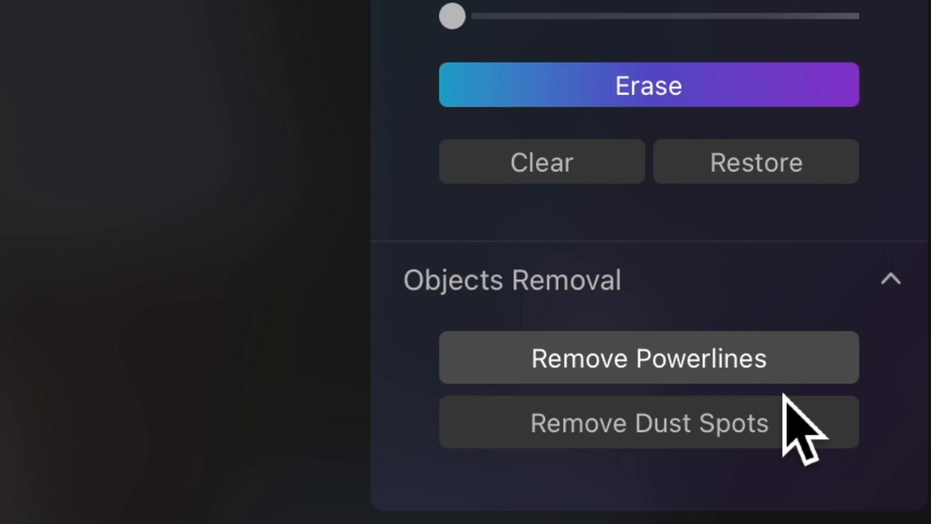
# Step: Open the Mood tool, choose the 1990 LUT, and raise its Amount
pyautogui.click(766, 434)
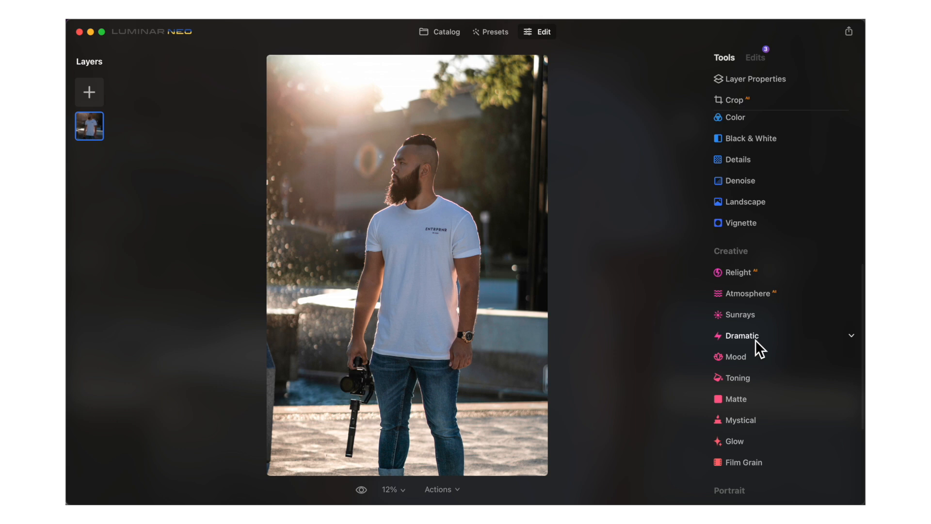
pyautogui.click(742, 358)
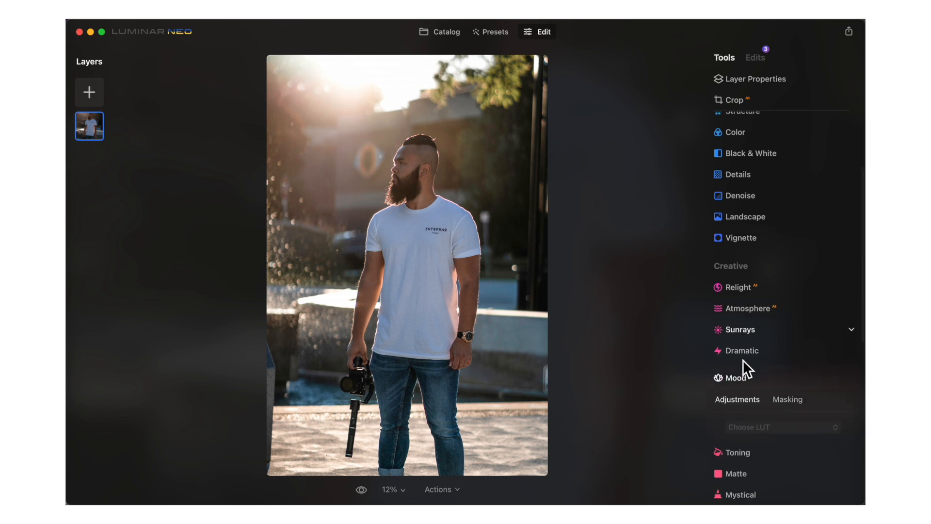
pyautogui.scroll(-4, 743, 360)
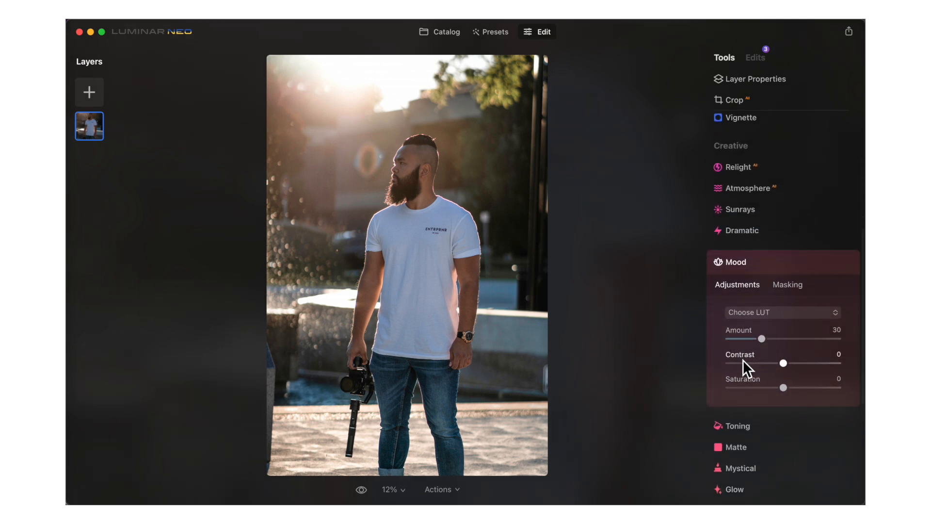
pyautogui.click(784, 315)
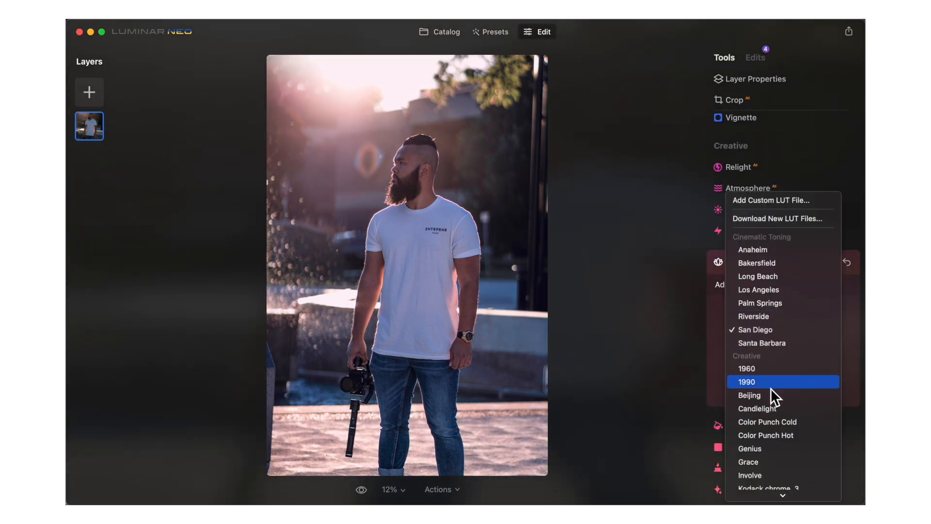
pyautogui.click(770, 386)
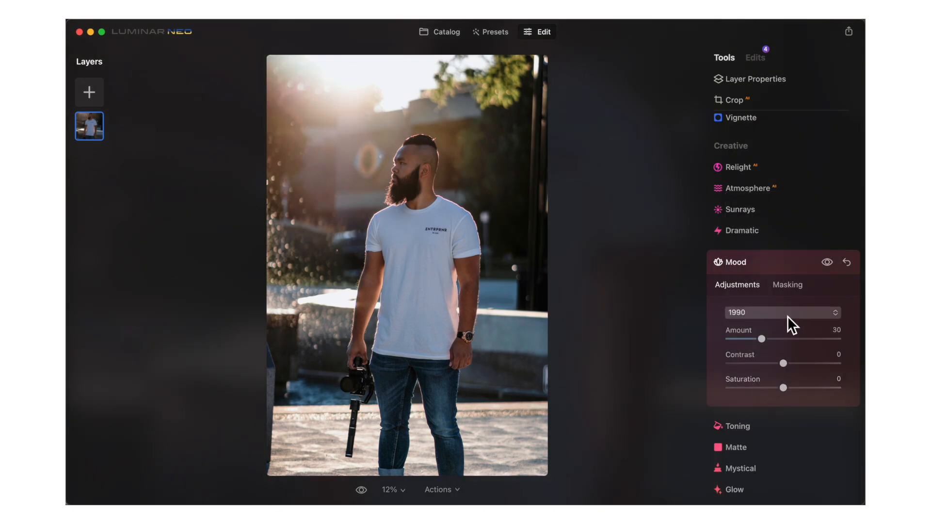
pyautogui.moveTo(762, 340); pyautogui.dragTo(789, 394)
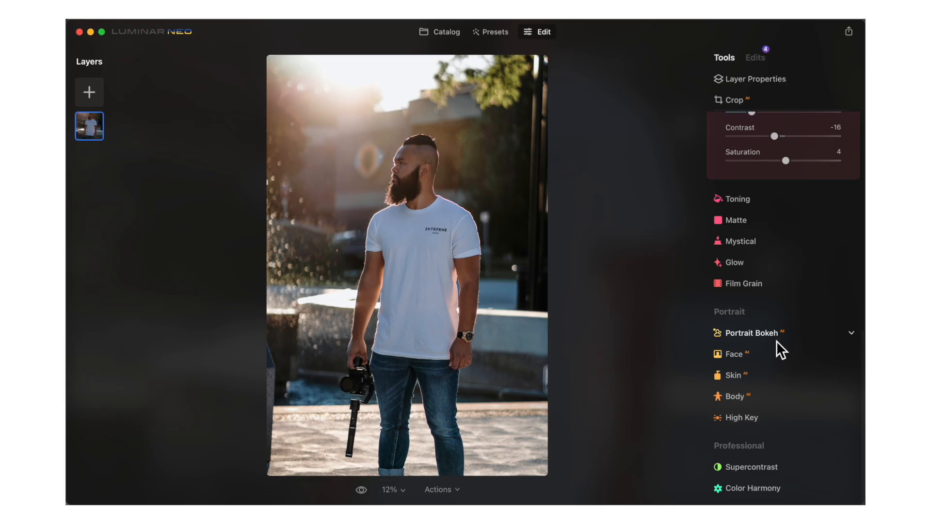
# Step: Open Portrait Bokeh and set its Amount to about 70
pyautogui.click(773, 332)
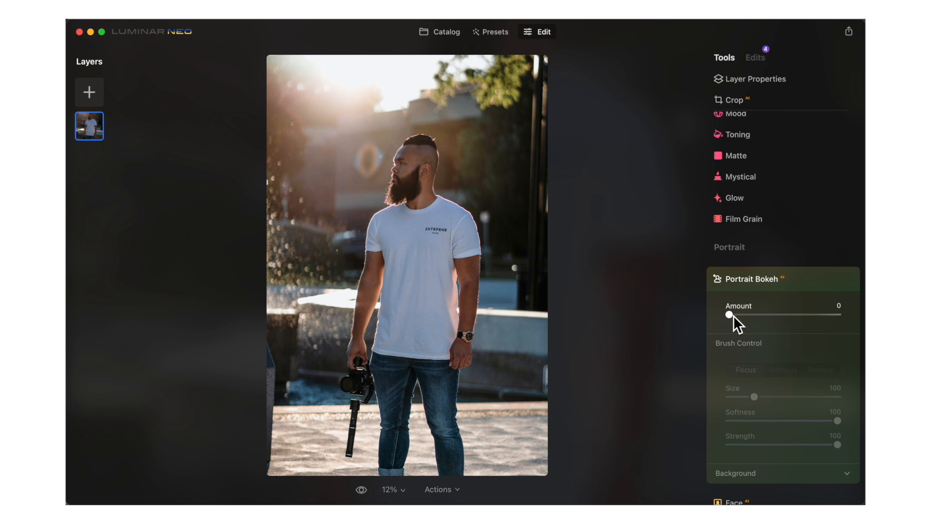
pyautogui.moveTo(733, 315); pyautogui.dragTo(807, 320)
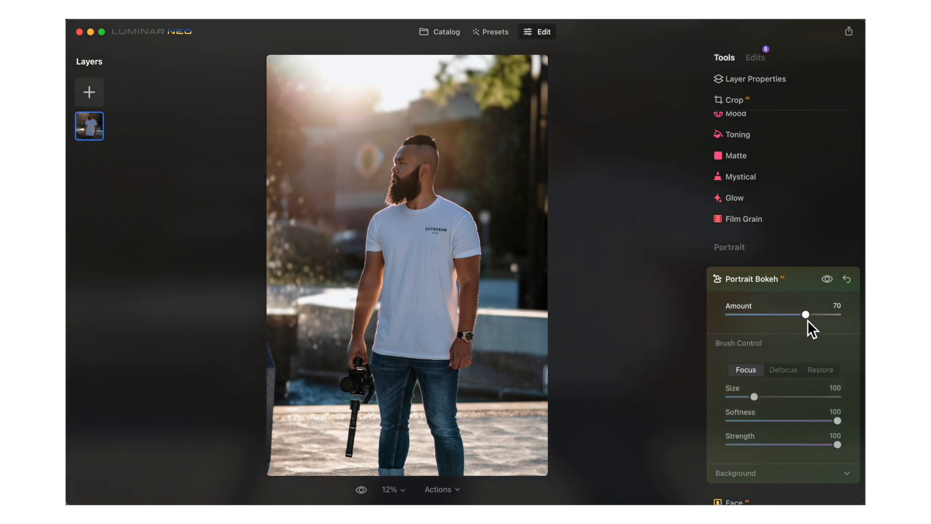
# Step: Toggle the Portrait Bokeh effect off and on to compare before and after
pyautogui.click(828, 283)
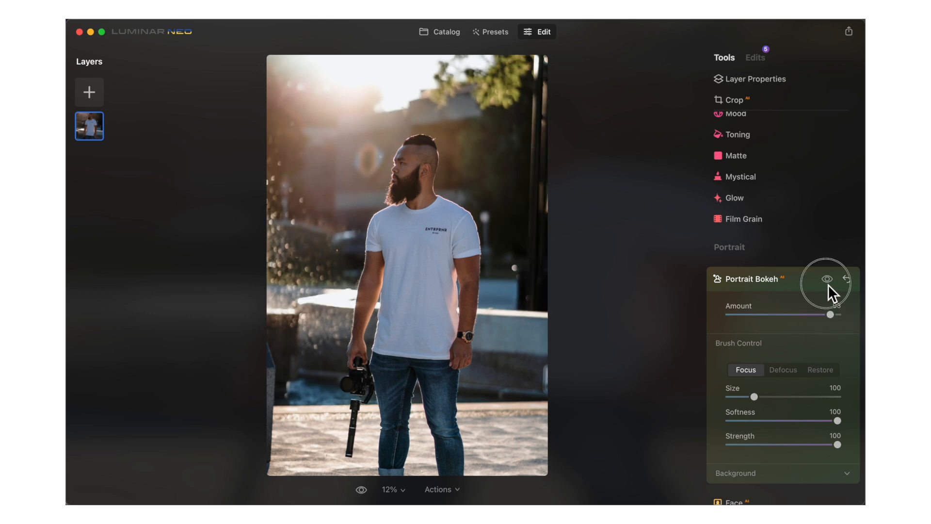
pyautogui.click(827, 279)
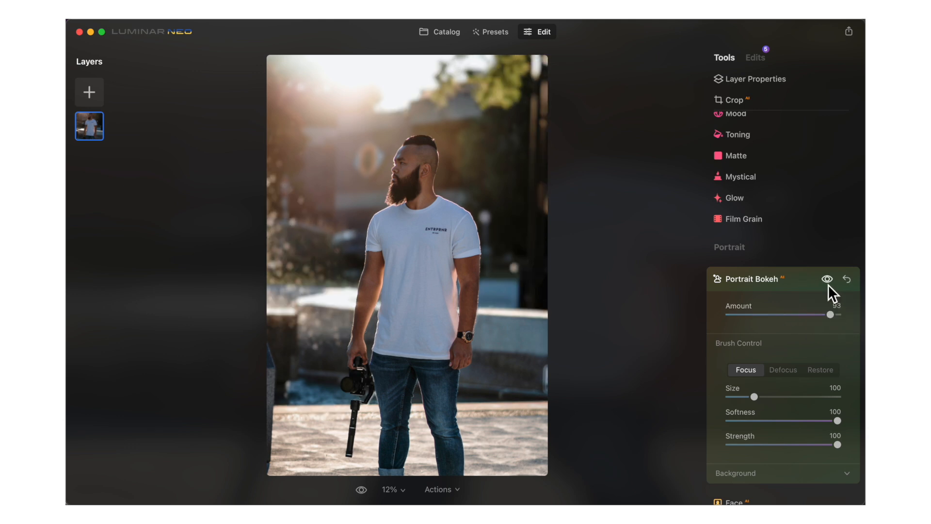
pyautogui.click(828, 284)
pyautogui.click(827, 284)
# Step: Open the Face tool, set Face Light to about 24 and increase Slim Face
pyautogui.scroll(-5, 711, 354)
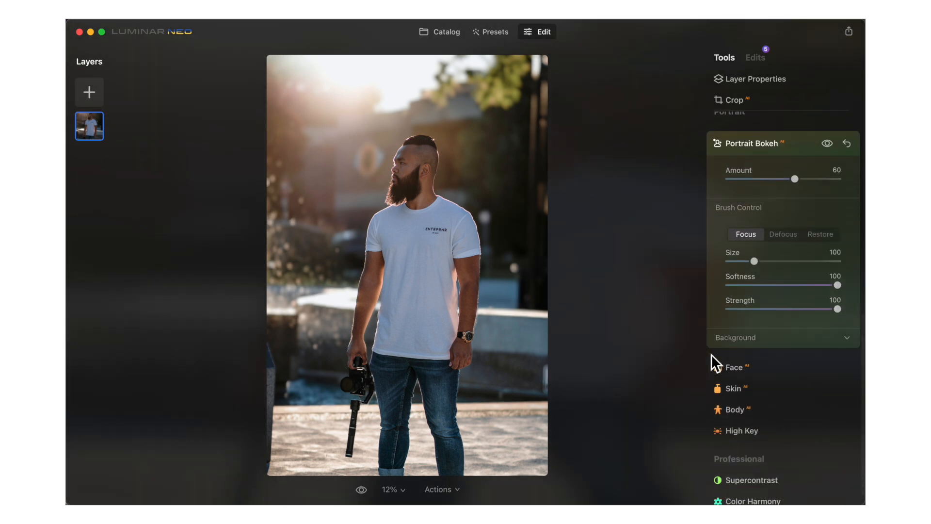
pyautogui.click(733, 365)
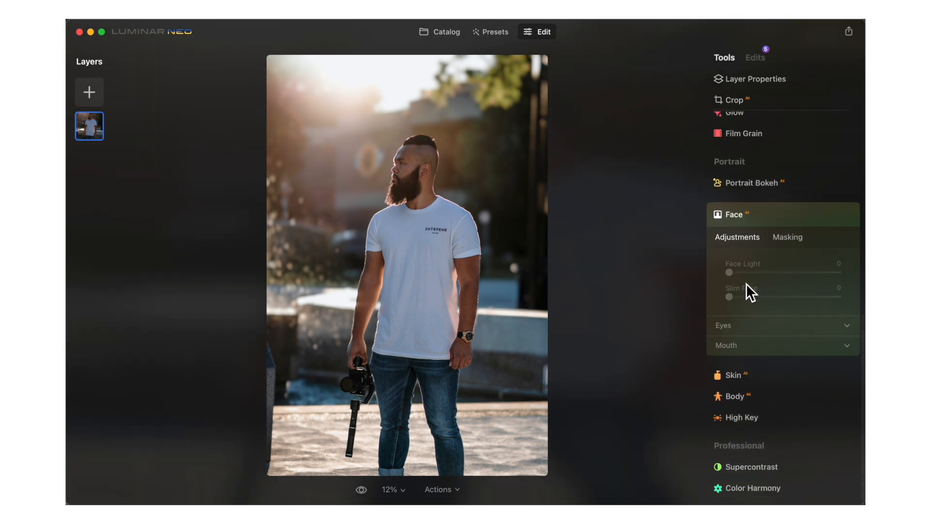
pyautogui.moveTo(741, 275); pyautogui.dragTo(775, 278)
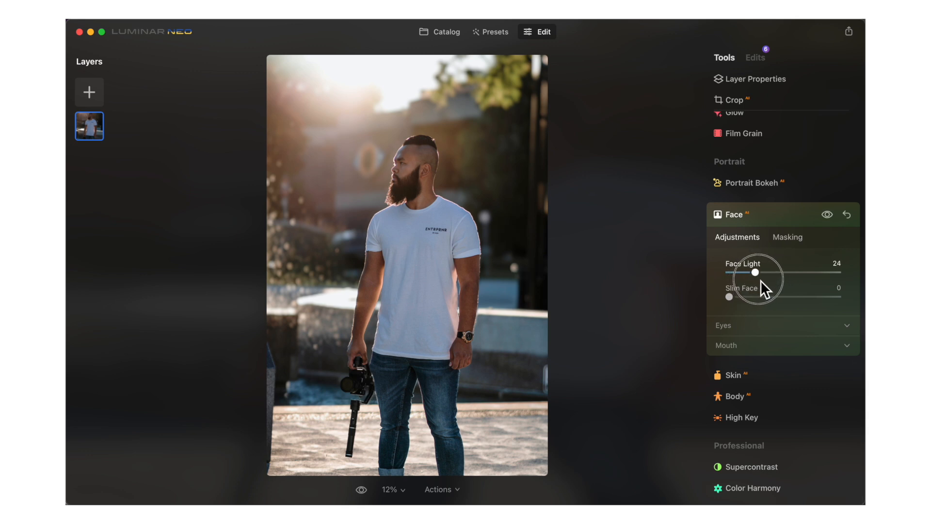
pyautogui.moveTo(732, 299); pyautogui.dragTo(772, 297)
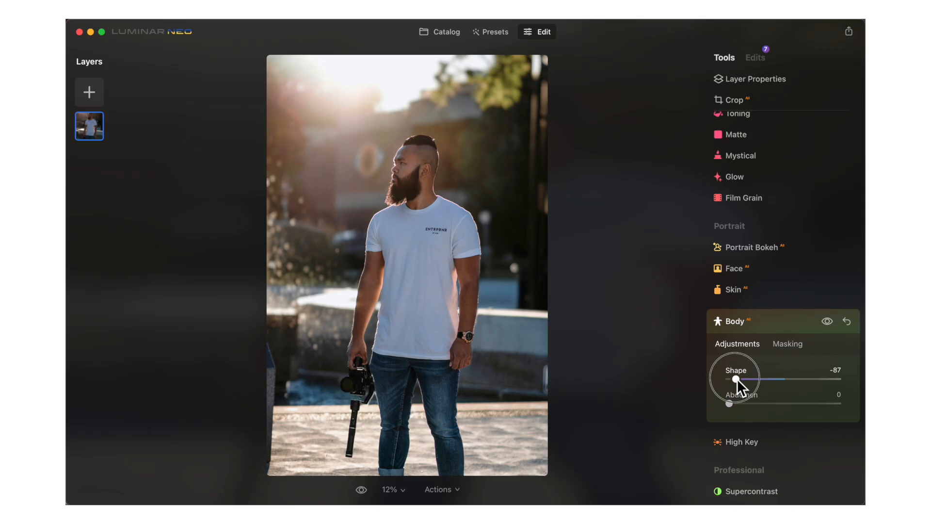
# Step: Increase the Body tool's Shape slider
pyautogui.moveTo(736, 379); pyautogui.dragTo(772, 378)
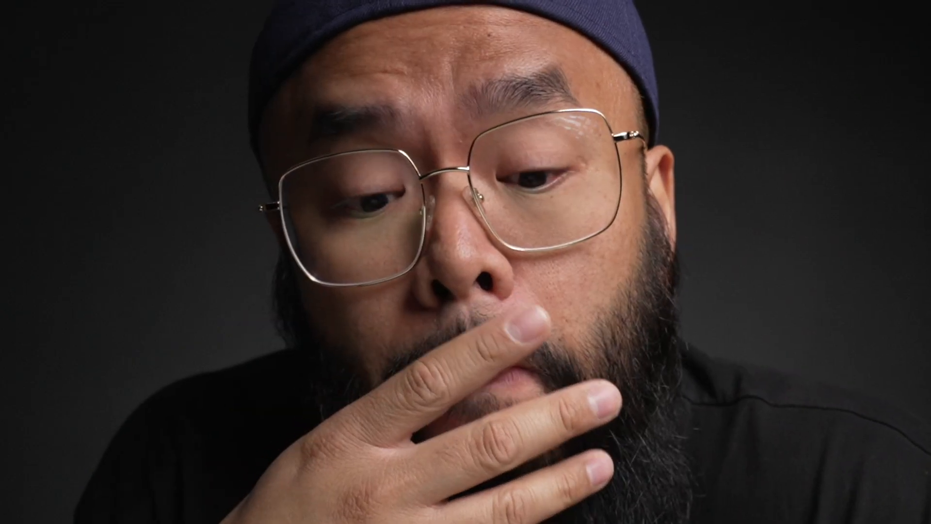
pyautogui.moveTo(773, 378); pyautogui.dragTo(792, 383)
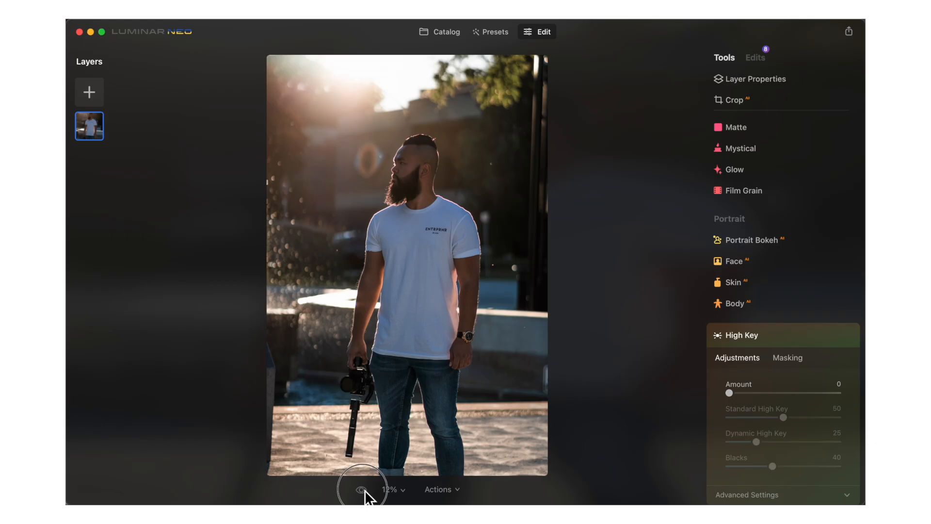
pyautogui.click(364, 489)
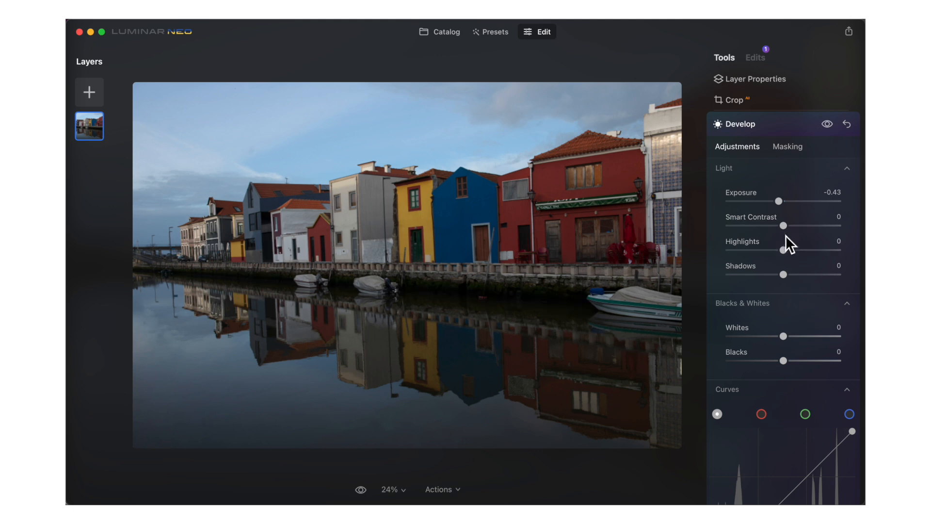
# Step: Nudge Smart Contrast to -1, then open Enhance and raise its top two sliders
pyautogui.moveTo(784, 226)
pyautogui.mouseDown()
pyautogui.moveTo(801, 228)
pyautogui.moveTo(743, 228)
pyautogui.moveTo(782, 227)
pyautogui.mouseUp()
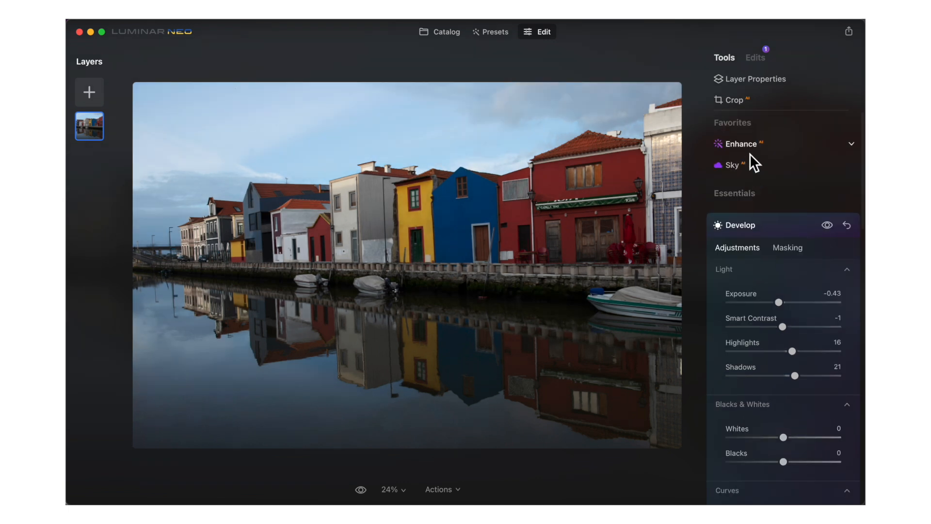
pyautogui.click(750, 153)
pyautogui.moveTo(729, 182); pyautogui.dragTo(821, 190)
pyautogui.moveTo(730, 206); pyautogui.dragTo(792, 211)
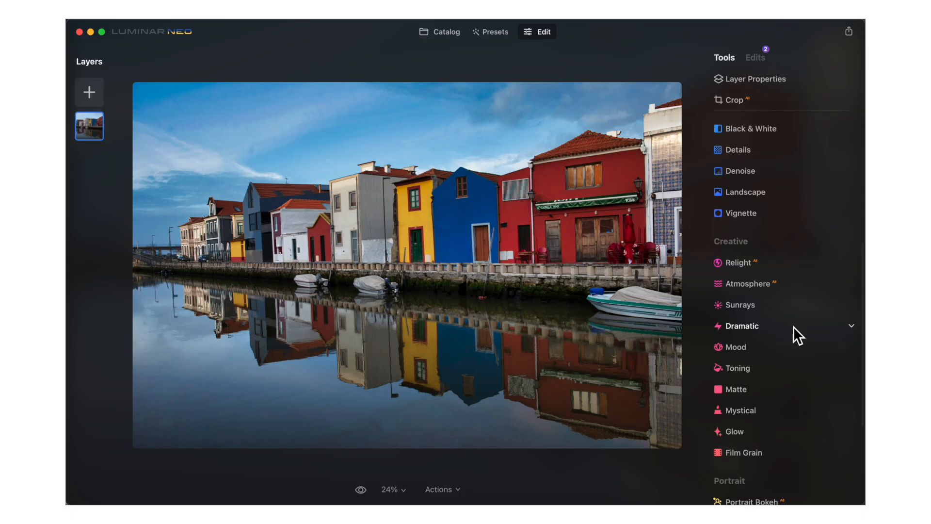
# Step: Open the Sky tool and replace the sky with the Sunset Clouds 2 preset
pyautogui.scroll(10, 793, 327)
pyautogui.click(735, 276)
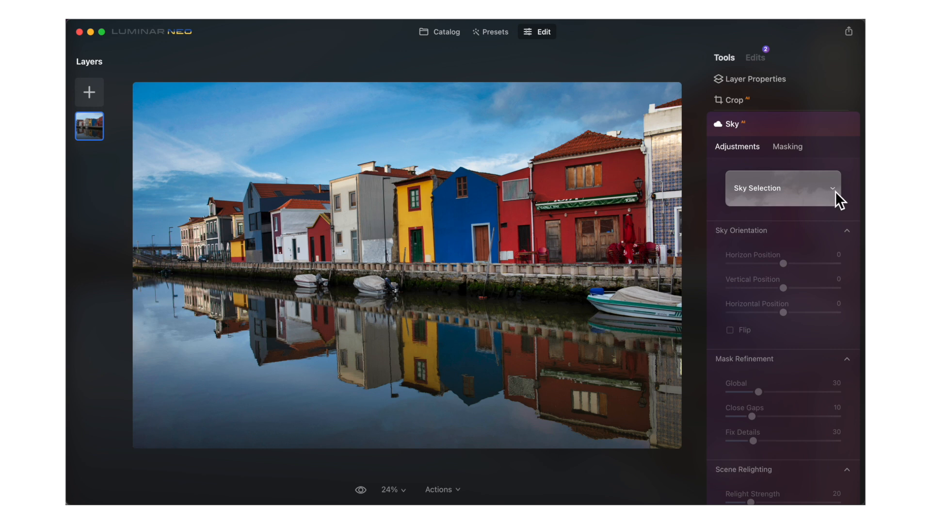
pyautogui.click(835, 191)
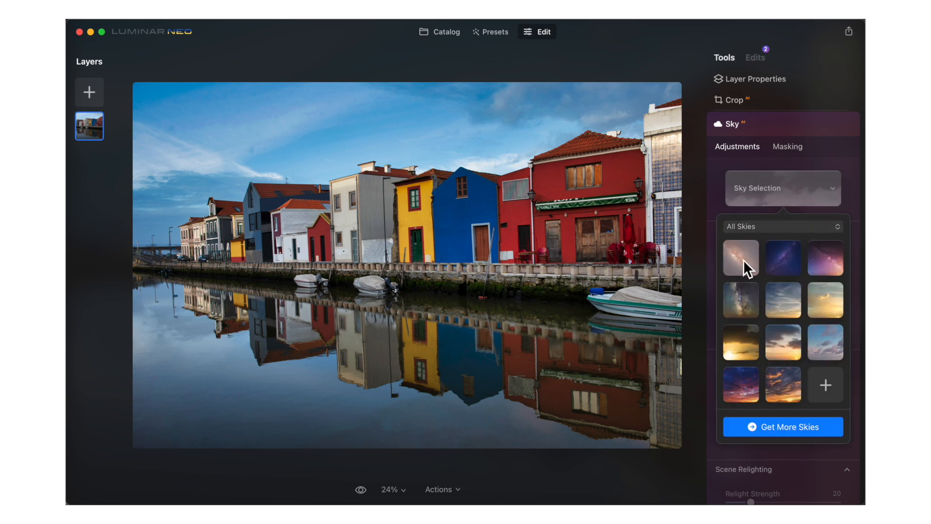
pyautogui.click(829, 301)
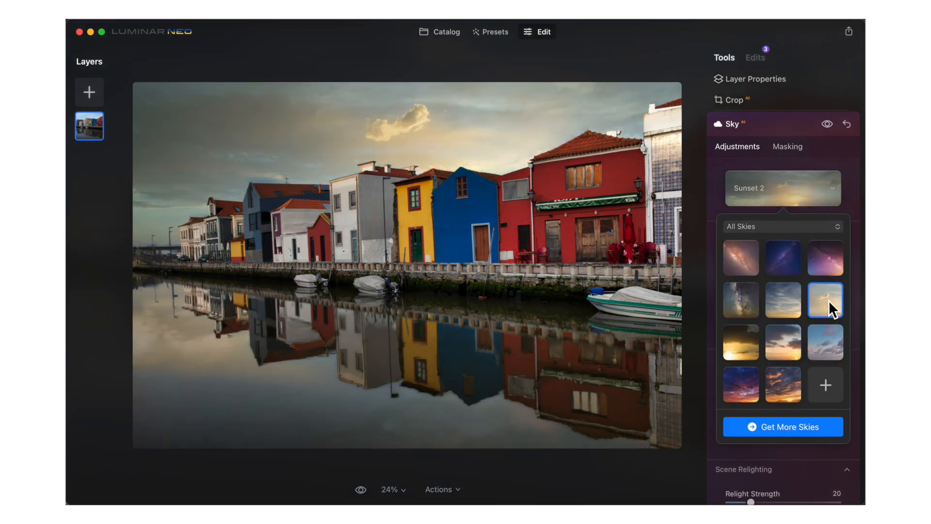
pyautogui.click(738, 350)
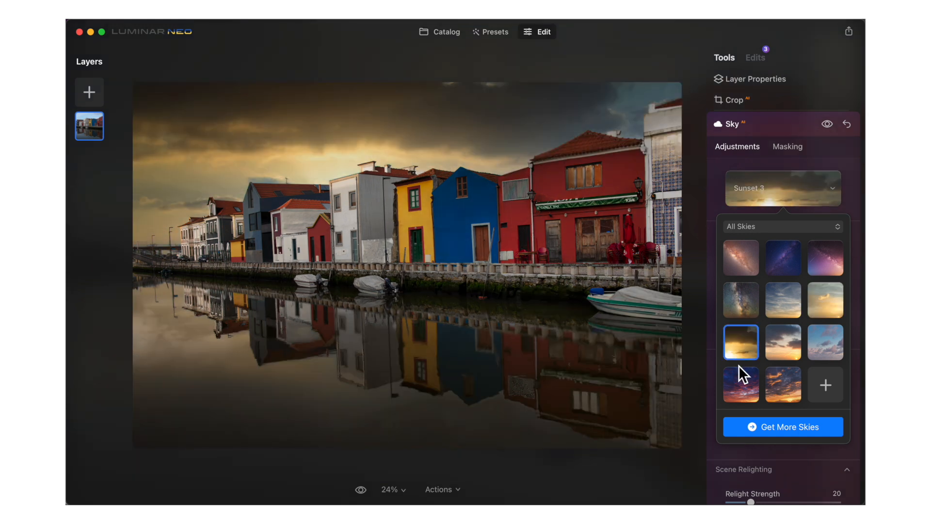
pyautogui.click(740, 389)
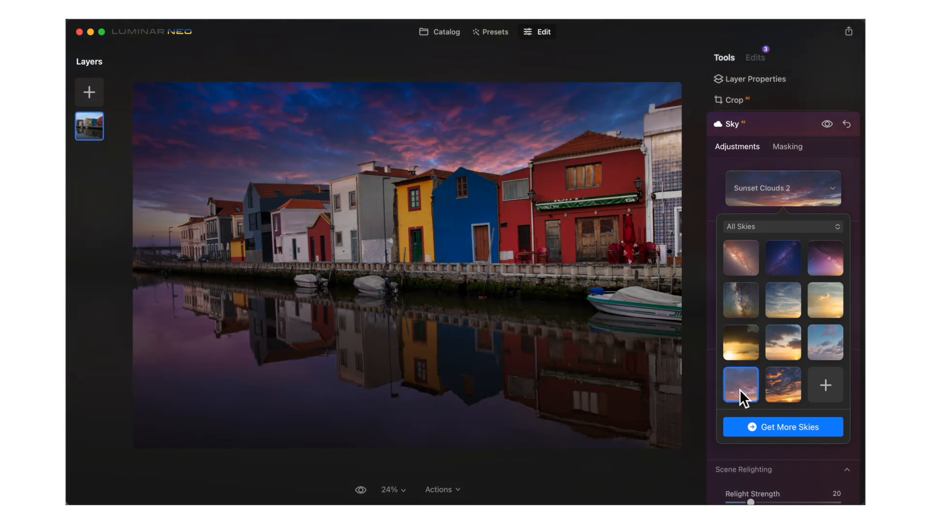
# Step: Toggle the Sky tool's visibility repeatedly to compare the photo with and without the new sky
pyautogui.click(827, 125)
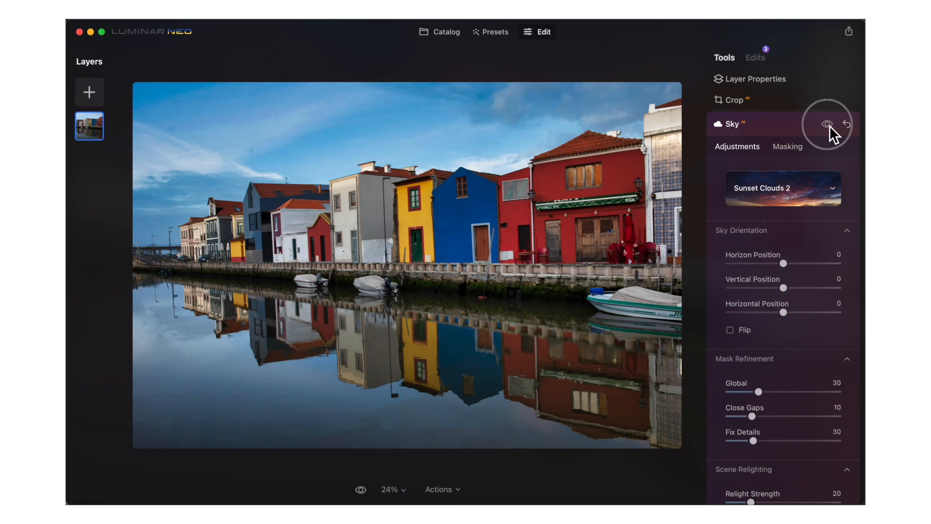
pyautogui.click(828, 125)
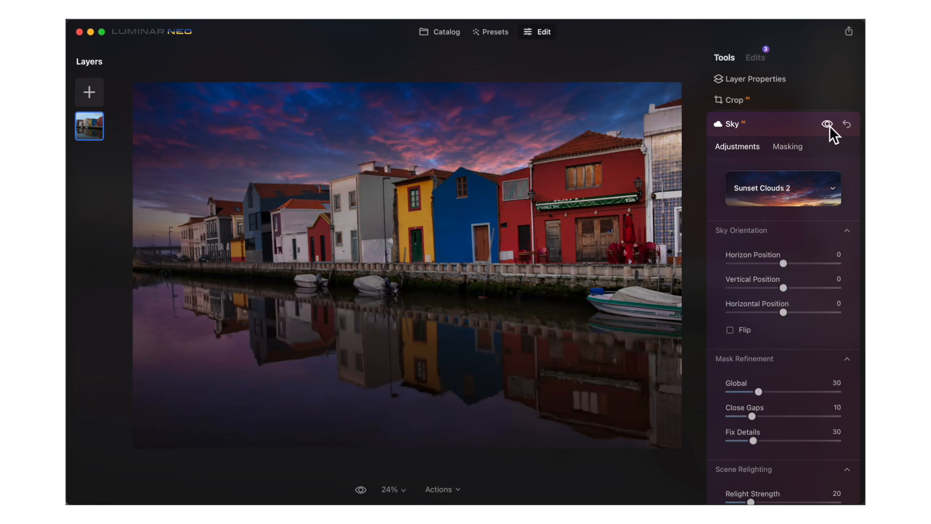
pyautogui.click(828, 125)
pyautogui.click(828, 125)
pyautogui.click(828, 125)
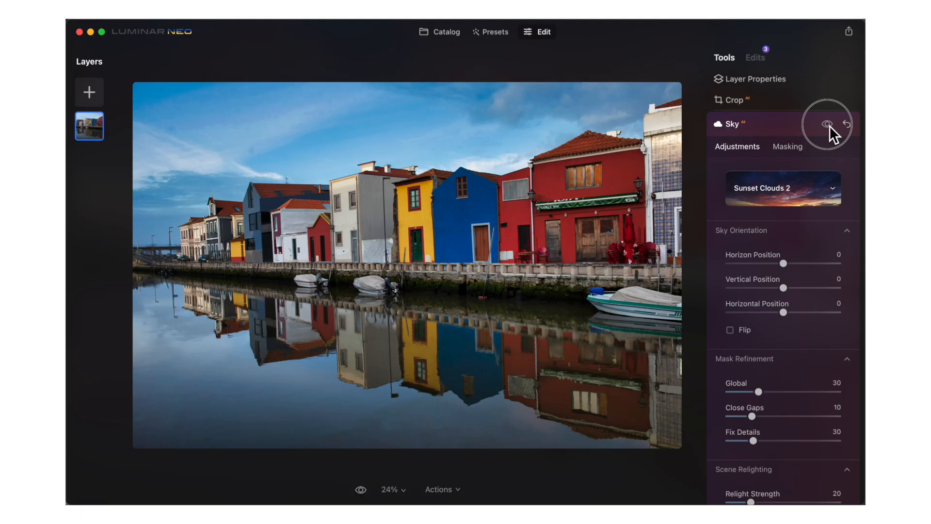
pyautogui.click(828, 126)
pyautogui.click(828, 125)
pyautogui.click(828, 125)
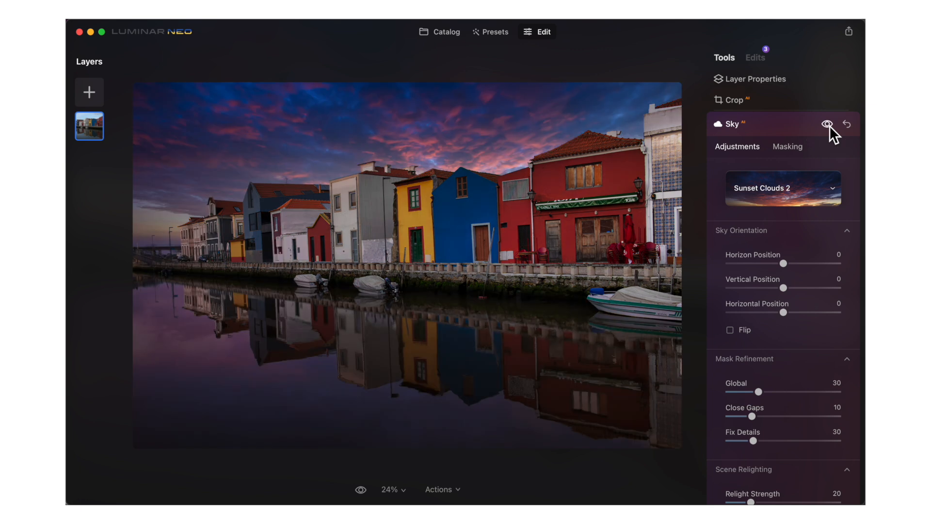
# Step: Preview other sky presets such as Sunset Clouds 3 and Sunset 1 on the canal photo
pyautogui.click(828, 189)
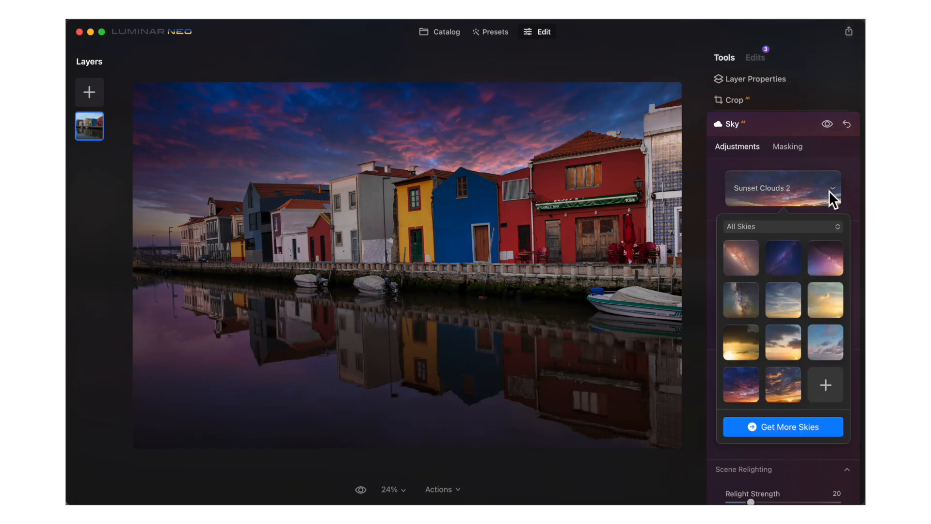
pyautogui.click(801, 370)
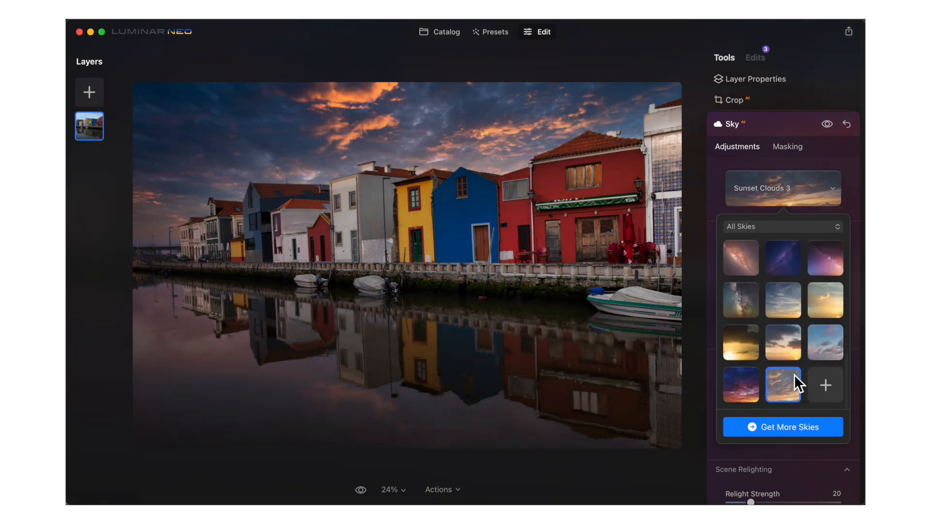
pyautogui.click(793, 342)
pyautogui.click(784, 308)
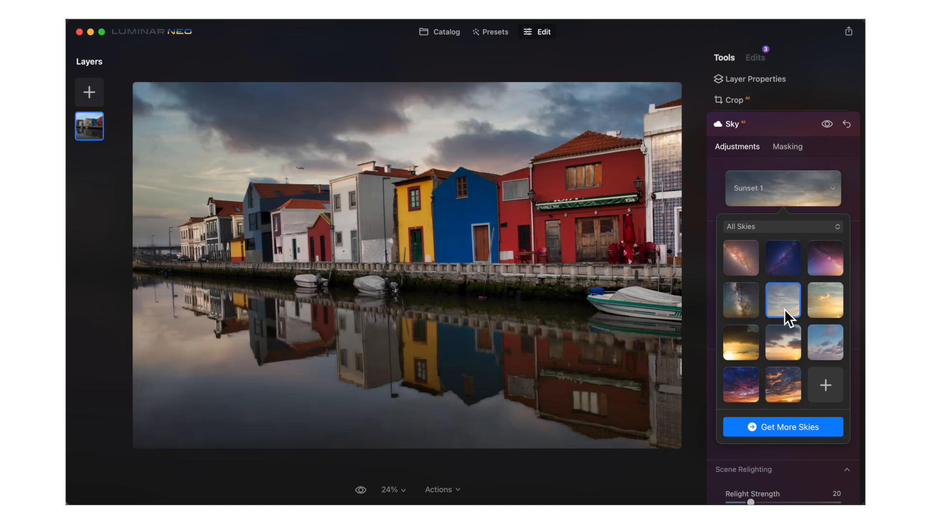
pyautogui.click(818, 305)
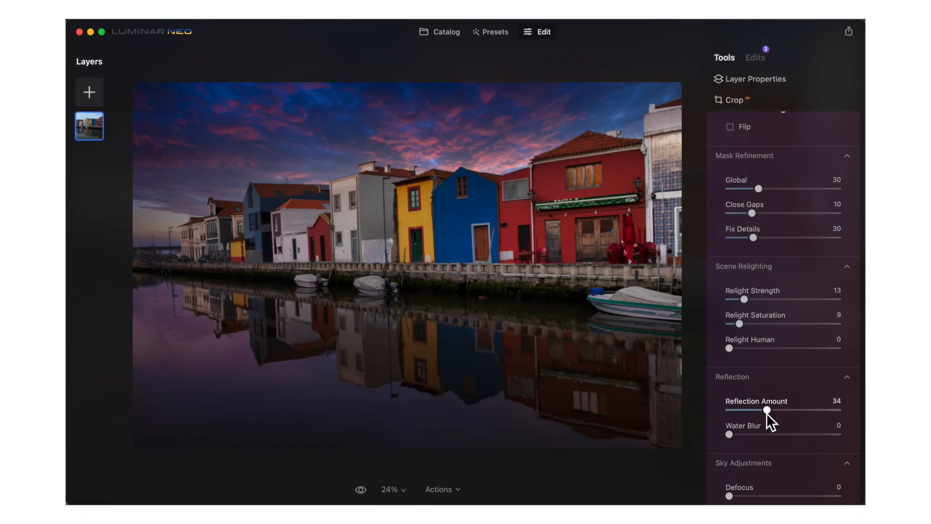
# Step: Set the Reflection's Water Blur to 5 and the sky's Defocus to 3
pyautogui.scroll(-2, 766, 412)
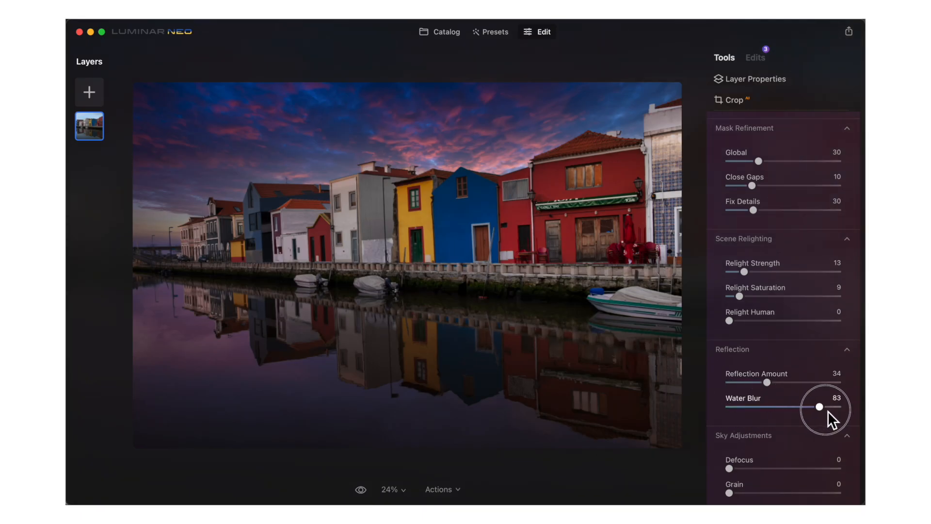
pyautogui.moveTo(745, 409); pyautogui.dragTo(738, 408)
pyautogui.scroll(-5, 761, 400)
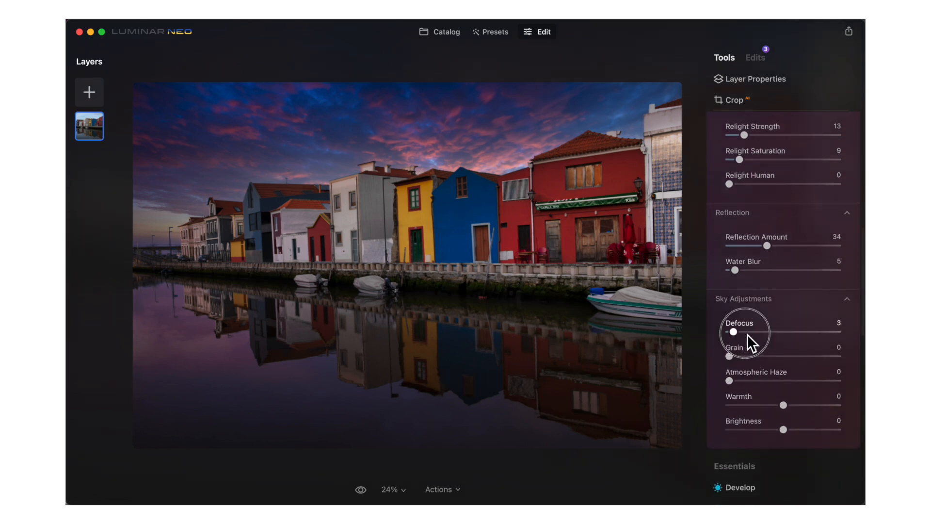
pyautogui.moveTo(807, 336); pyautogui.dragTo(755, 339)
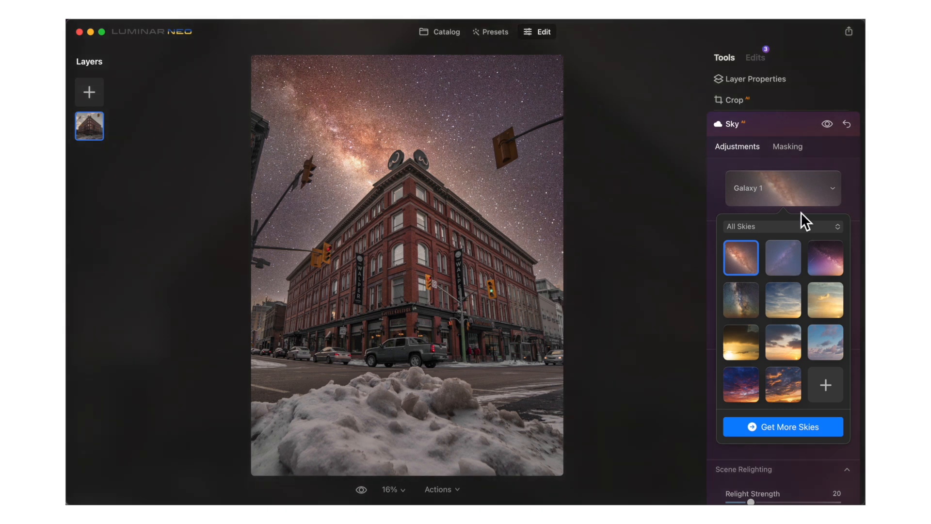
# Step: Toggle the Sky tool on the building photo to compare before and after, and nudge the sky's vertical position
pyautogui.click(827, 124)
pyautogui.click(827, 124)
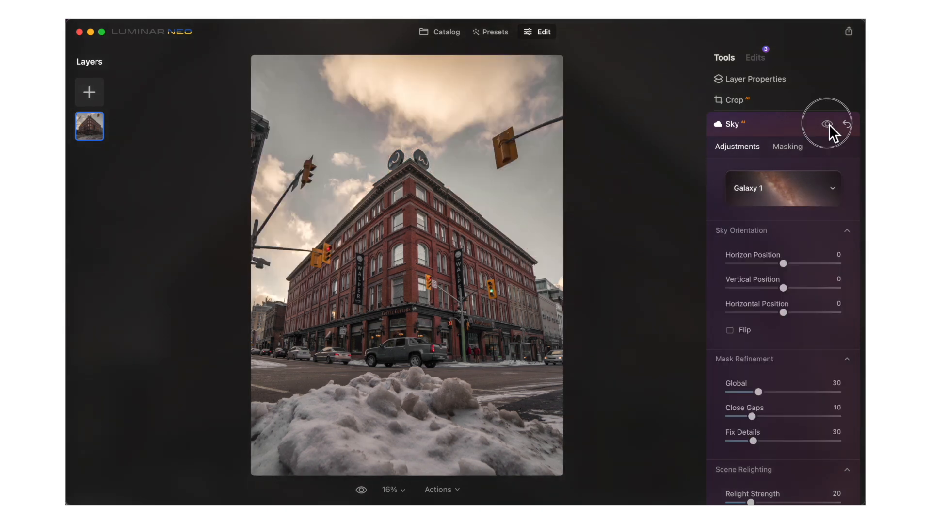
pyautogui.click(827, 124)
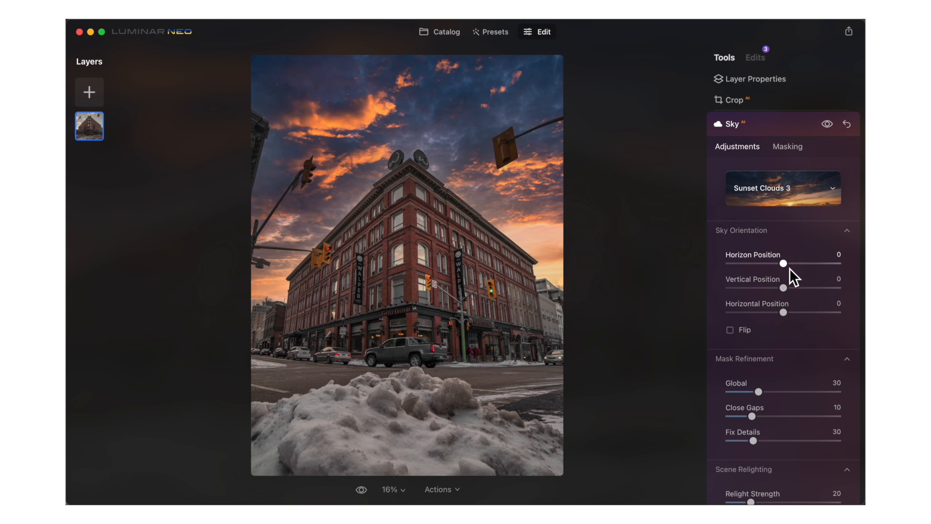
pyautogui.moveTo(790, 267)
pyautogui.mouseDown()
pyautogui.moveTo(798, 270)
pyautogui.moveTo(781, 268)
pyautogui.moveTo(811, 288)
pyautogui.moveTo(786, 284)
pyautogui.mouseUp()
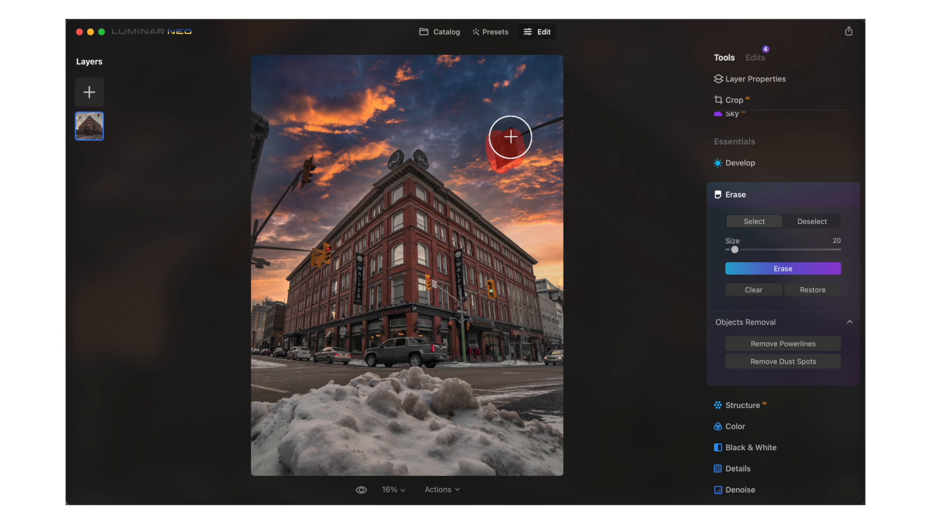
# Step: With the Erase tool, brush over the traffic light at the photo's upper-left edge and erase it
pyautogui.moveTo(509, 139); pyautogui.dragTo(561, 116)
pyautogui.click(819, 269)
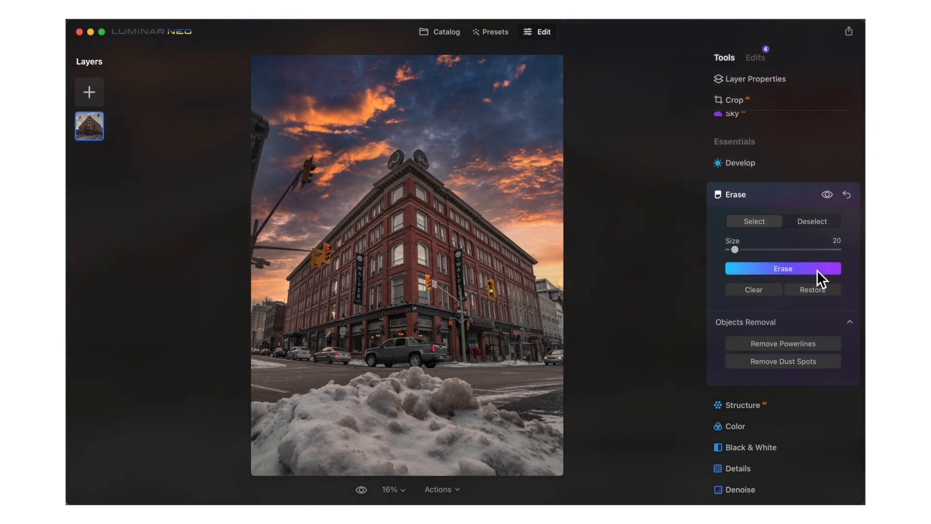
pyautogui.moveTo(264, 124); pyautogui.dragTo(254, 163)
pyautogui.click(793, 270)
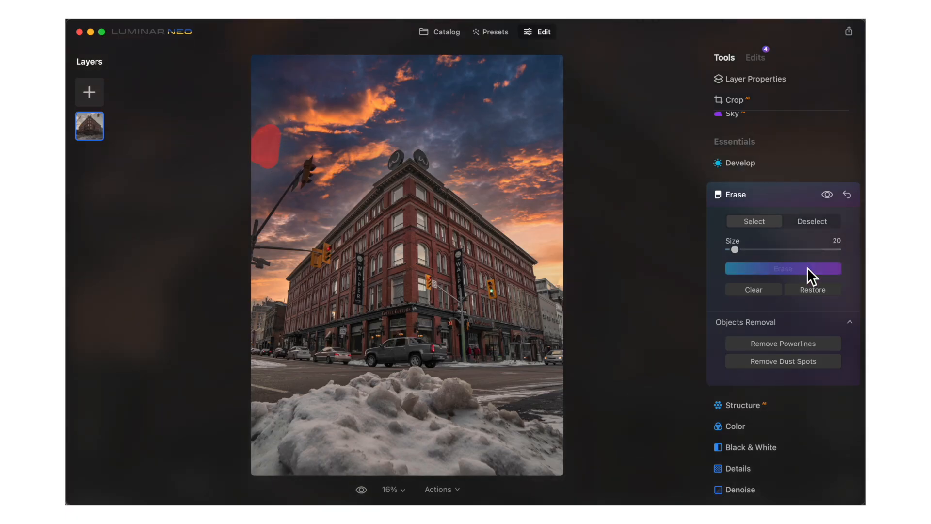
pyautogui.click(806, 267)
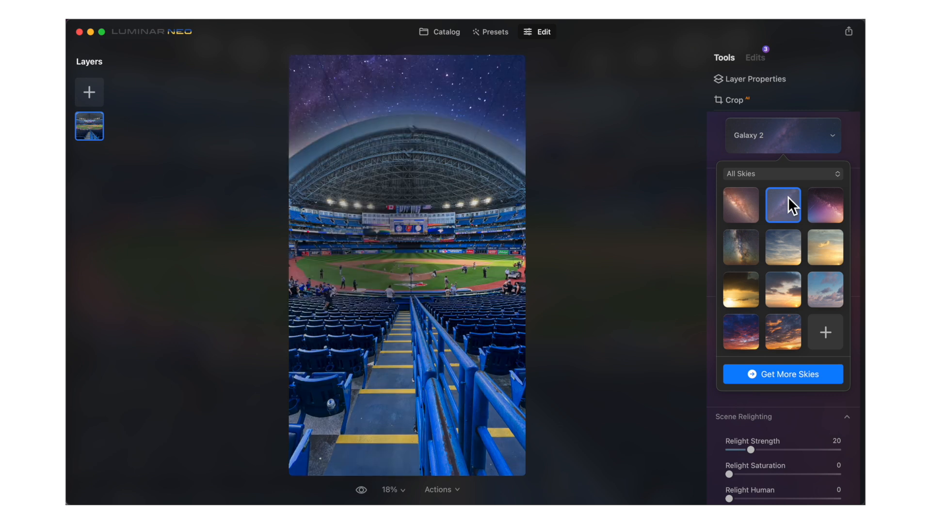
# Step: Try several sky presets on the stadium photo and settle on Sunset Clouds 2
pyautogui.click(825, 290)
pyautogui.click(752, 327)
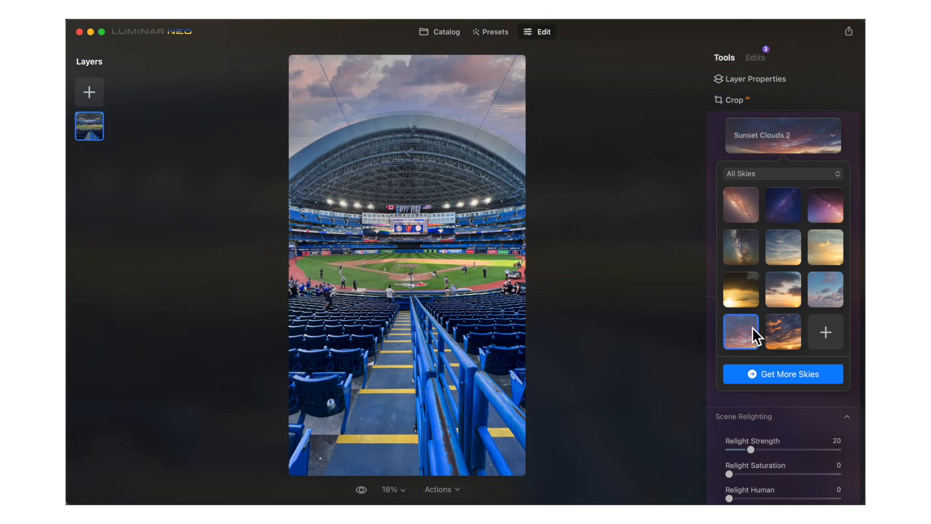
pyautogui.click(785, 336)
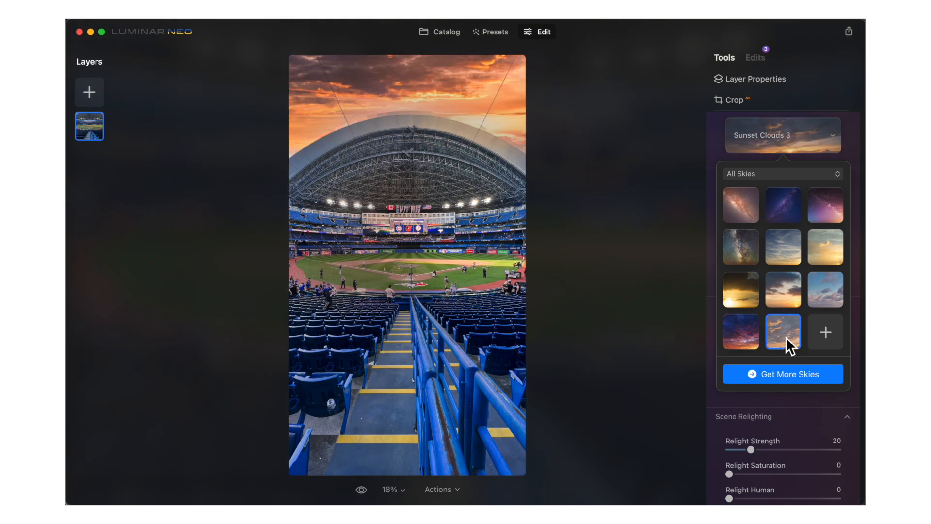
pyautogui.click(742, 338)
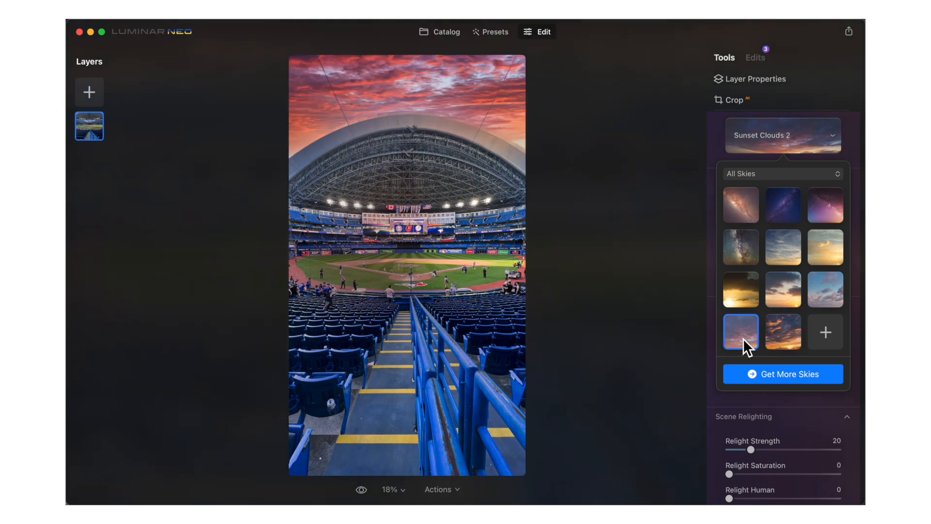
pyautogui.click(775, 335)
pyautogui.click(746, 335)
pyautogui.click(787, 153)
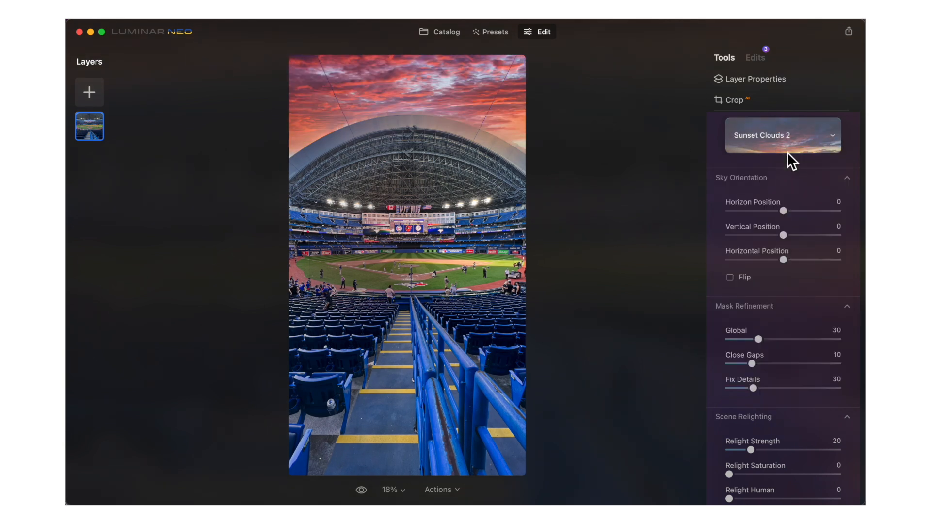
pyautogui.click(841, 138)
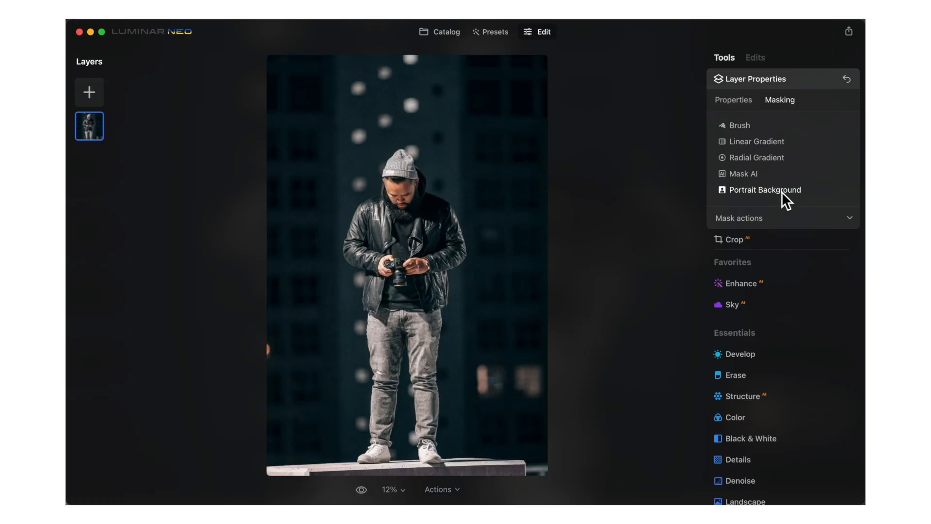
# Step: Remove the portrait's background using the Portrait Background mask
pyautogui.click(783, 191)
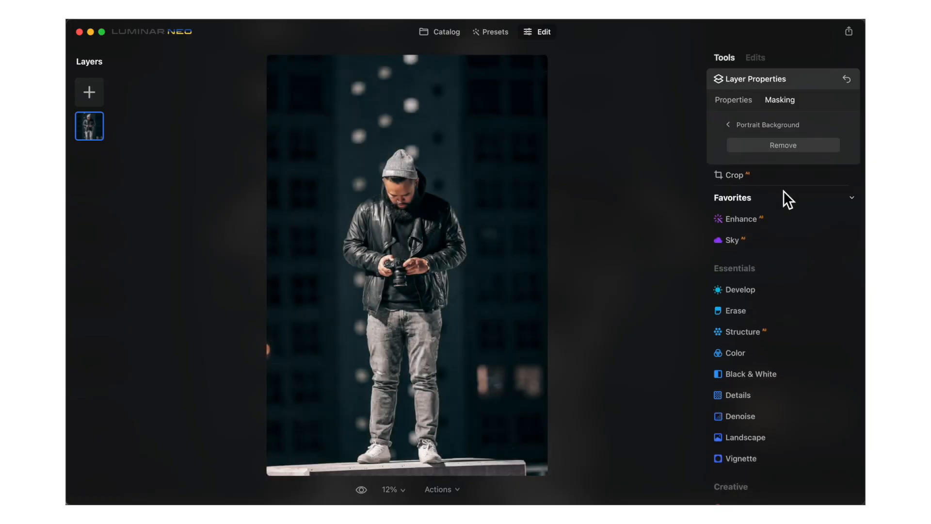
pyautogui.click(787, 148)
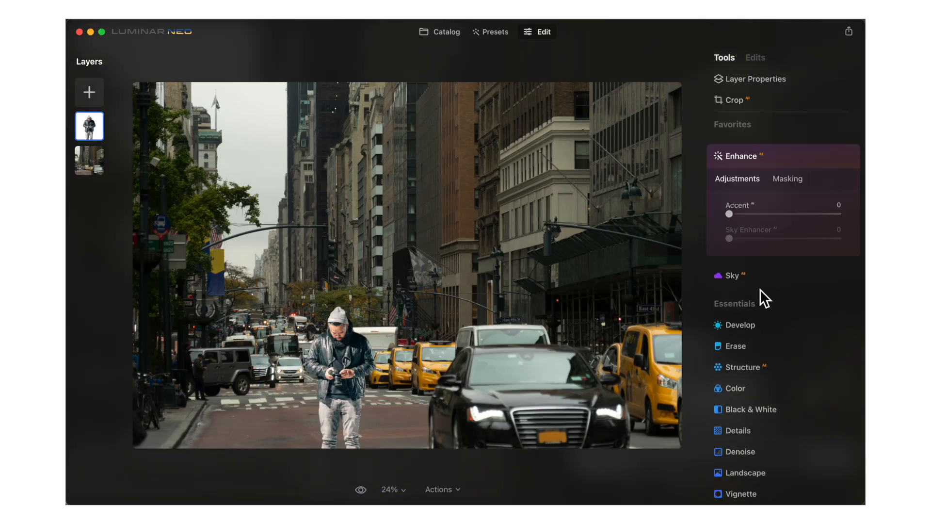
# Step: Set the person layer's Develop Smart Contrast to 10, Highlights to 31 and Exposure to -1.07
pyautogui.moveTo(729, 214); pyautogui.dragTo(790, 226)
pyautogui.click(740, 324)
pyautogui.moveTo(783, 249); pyautogui.dragTo(800, 250)
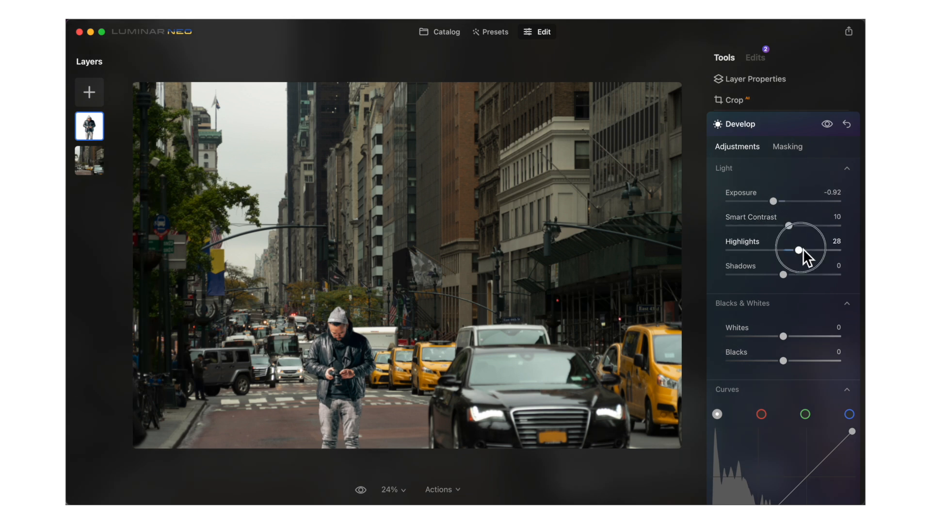
pyautogui.moveTo(773, 201); pyautogui.dragTo(771, 201)
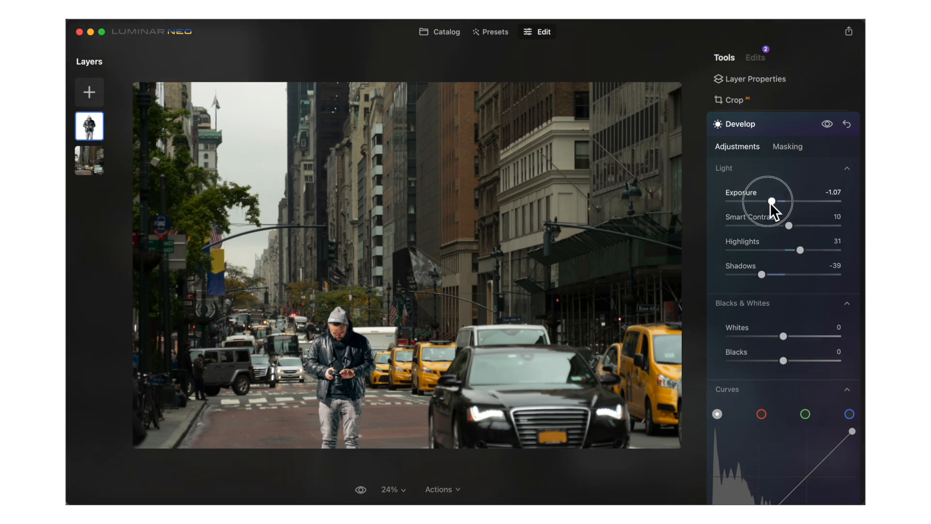
pyautogui.scroll(-3, 772, 332)
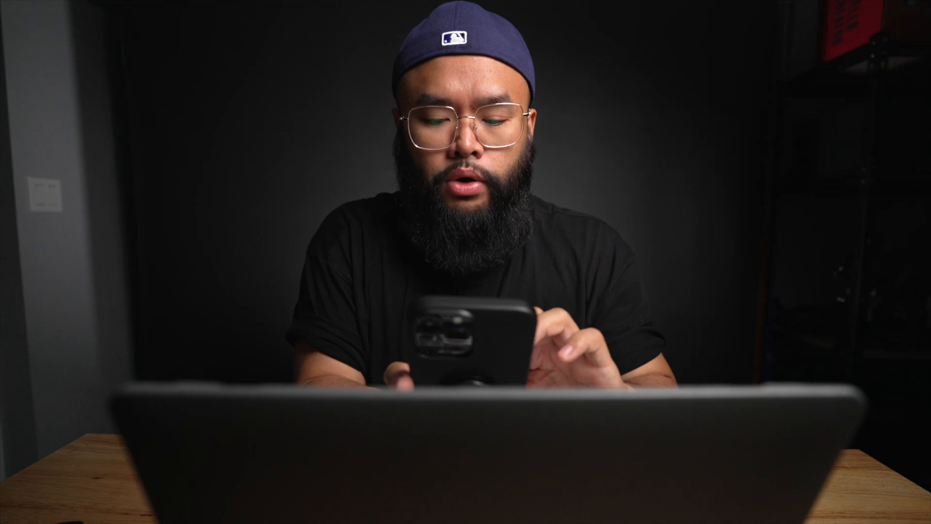
# Step: Preview the Sunset Clouds 3 and Sunset 4 skies on the beach photo, returning to Sunset Clouds 2
pyautogui.click(546, 259)
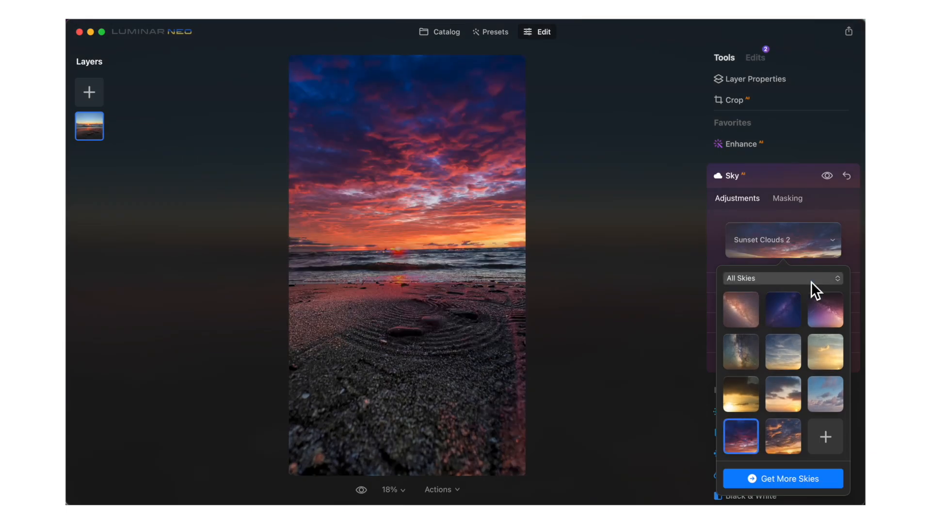
pyautogui.click(781, 434)
pyautogui.click(780, 402)
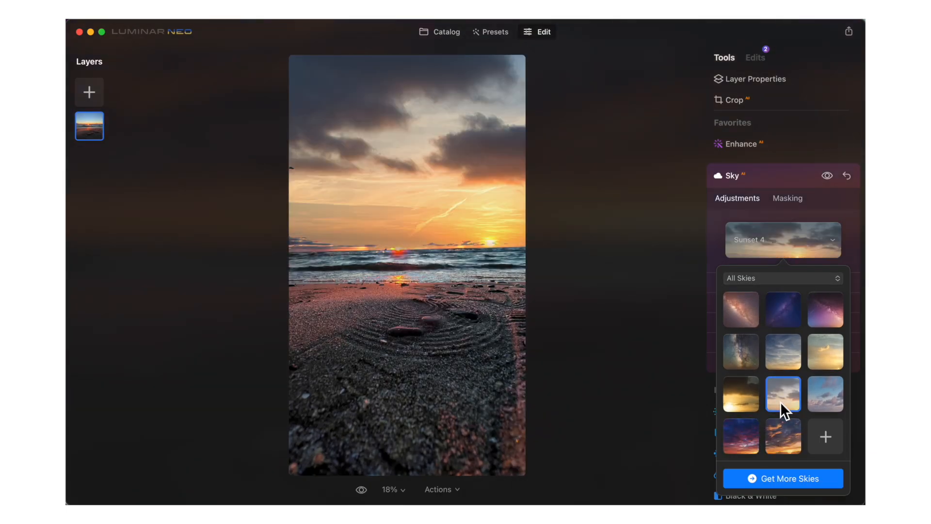
pyautogui.click(734, 435)
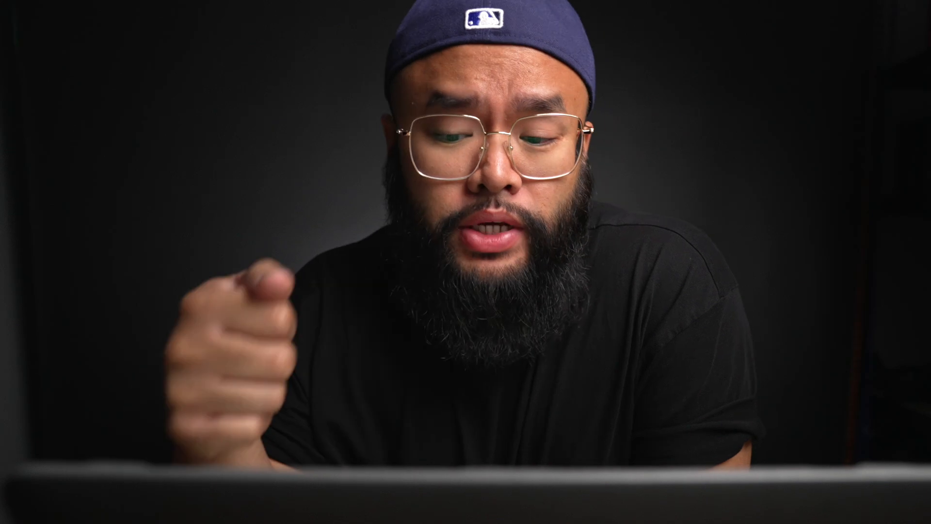